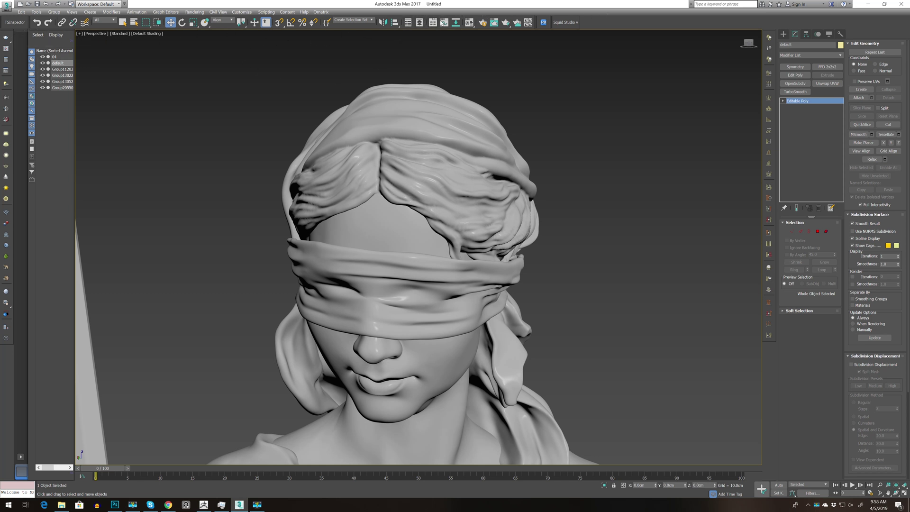
Turn on the Modeling Ribbon and orbit the Perspective view to face the blindfolded statue.
click(433, 23)
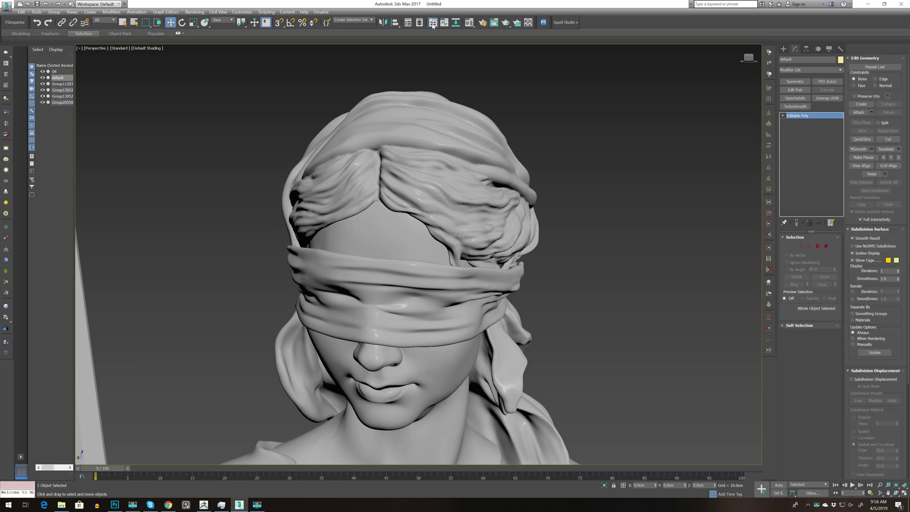
scroll(514, 159, down, 5)
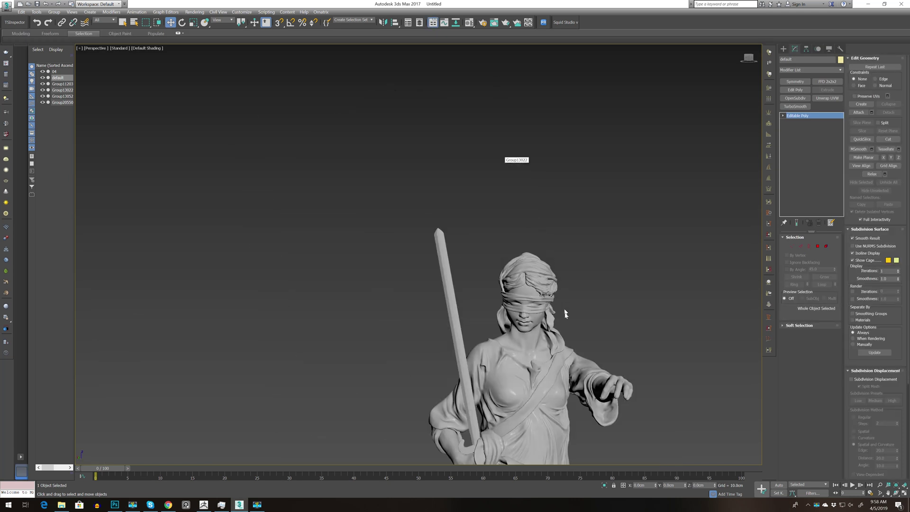
scroll(637, 346, down, 3)
scroll(549, 236, up, 4)
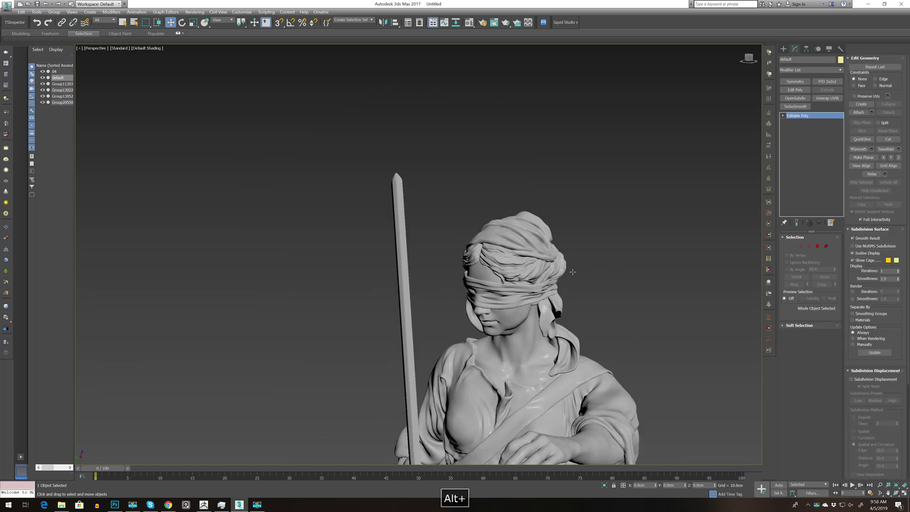
scroll(539, 295, up, 2)
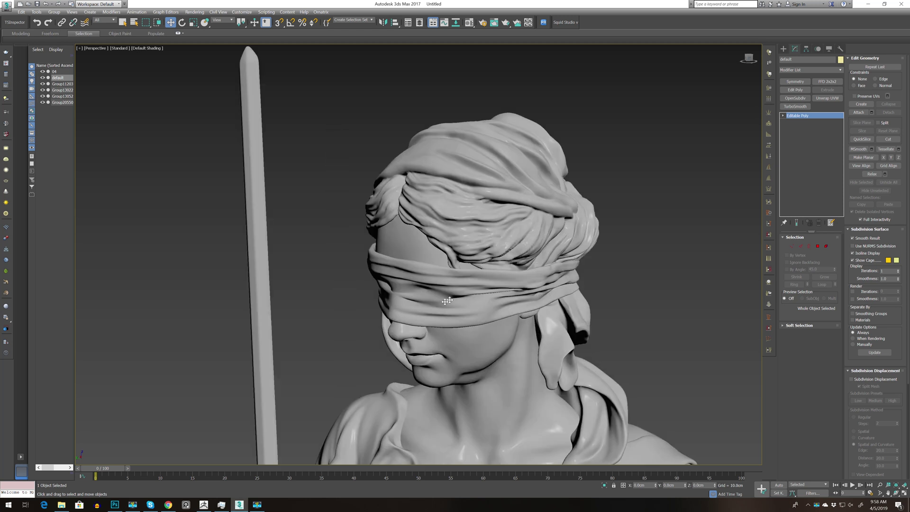
mouse_move(416, 304)
alt+middle_down()
mouse_move(599, 327)
mouse_move(559, 319)
mouse_move(565, 334)
alt+middle_up()
scroll(445, 305, down, 4)
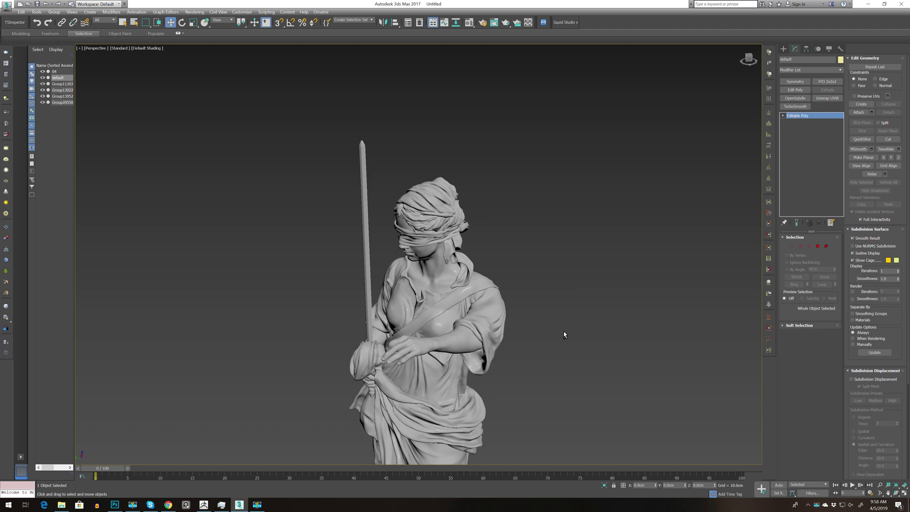
alt+middle_drag(541, 254, 559, 252)
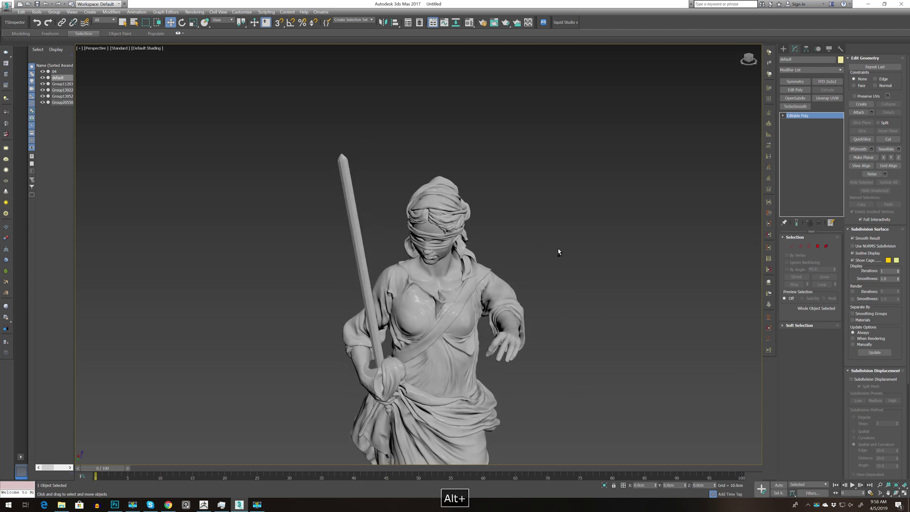
scroll(487, 232, up, 3)
scroll(488, 232, up, 2)
scroll(427, 251, up, 1)
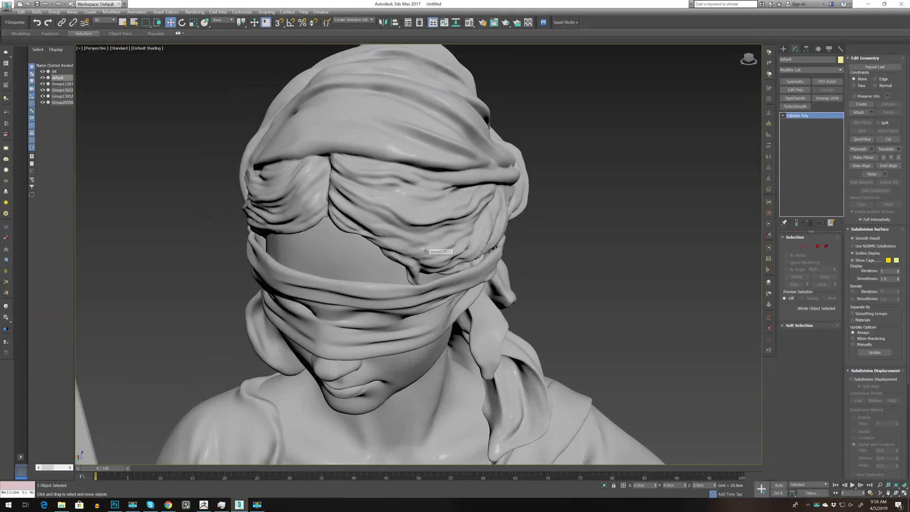
click(427, 251)
alt+middle_drag(592, 329, 444, 246)
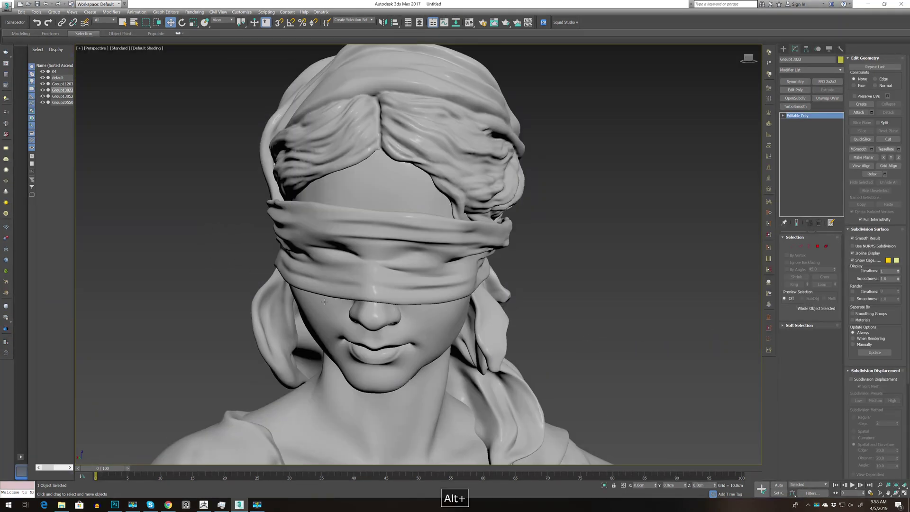
scroll(443, 245, up, 3)
click(495, 206)
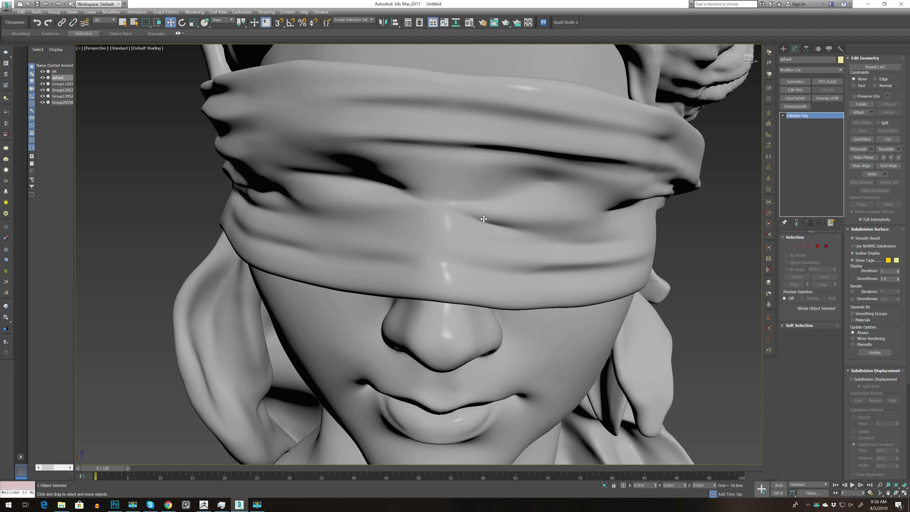
key(F4)
key(F4)
scroll(427, 213, down, 1)
scroll(420, 215, down, 2)
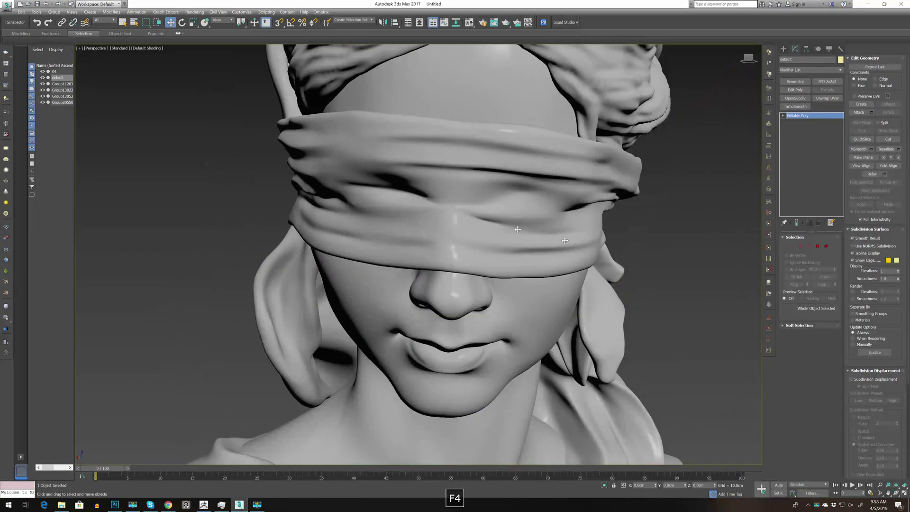
scroll(411, 215, down, 2)
scroll(412, 216, up, 2)
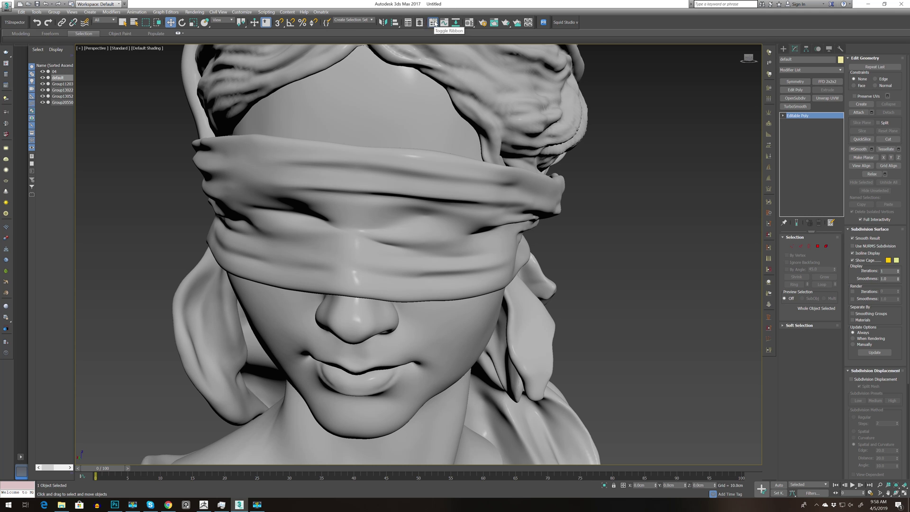
Pick the Relax/Soften brush from the Freeform tab's Paint Deform tools.
click(50, 34)
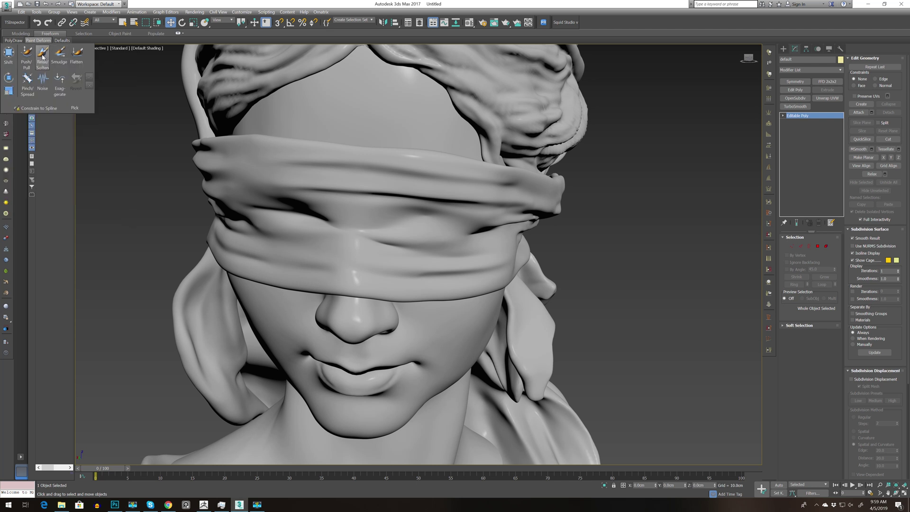
click(42, 57)
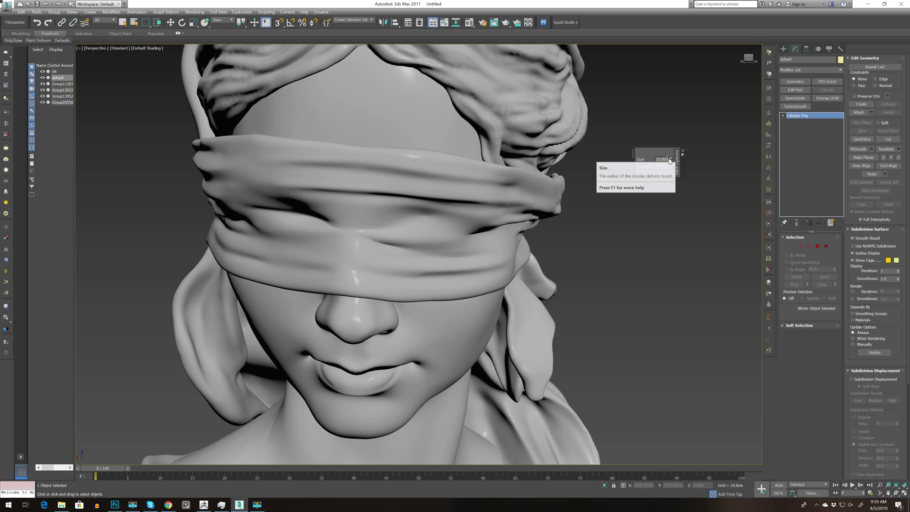
Enter a new relax brush Size in Paint Options and drag the Strength spinner to adjust it.
double_click(665, 160)
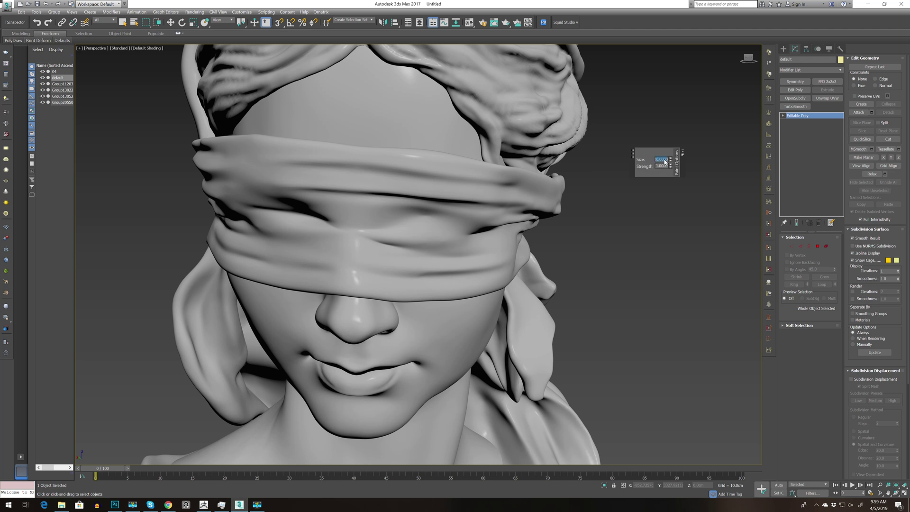
text(4)
key(Return)
key(Escape)
key(Escape)
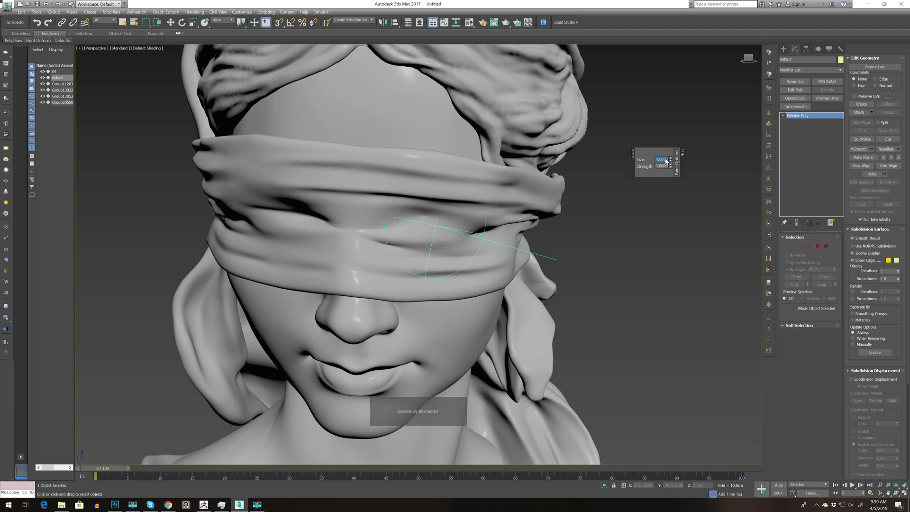
key(Return)
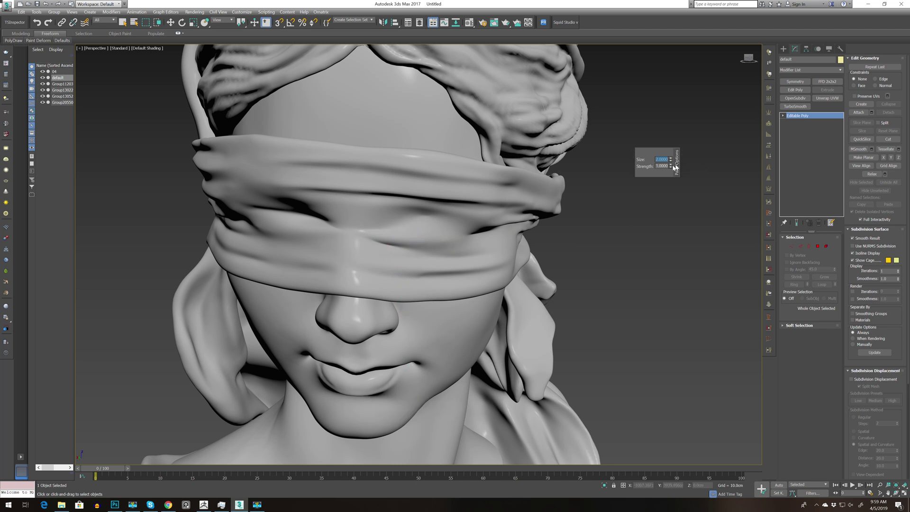
drag(672, 168, 683, 153)
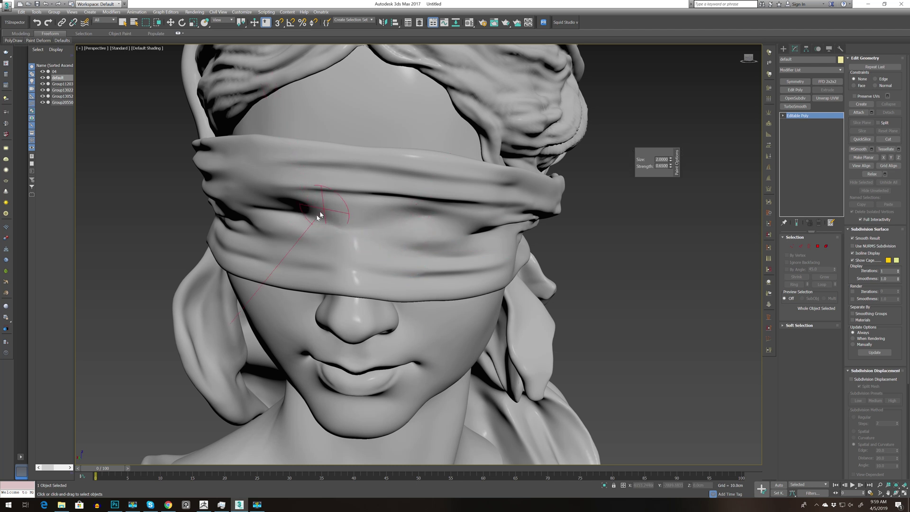
Orbit to a frontal close-up of the blindfold and briefly toggle Edged Faces with F4.
key(alt)
alt+middle_drag(579, 307, 526, 302)
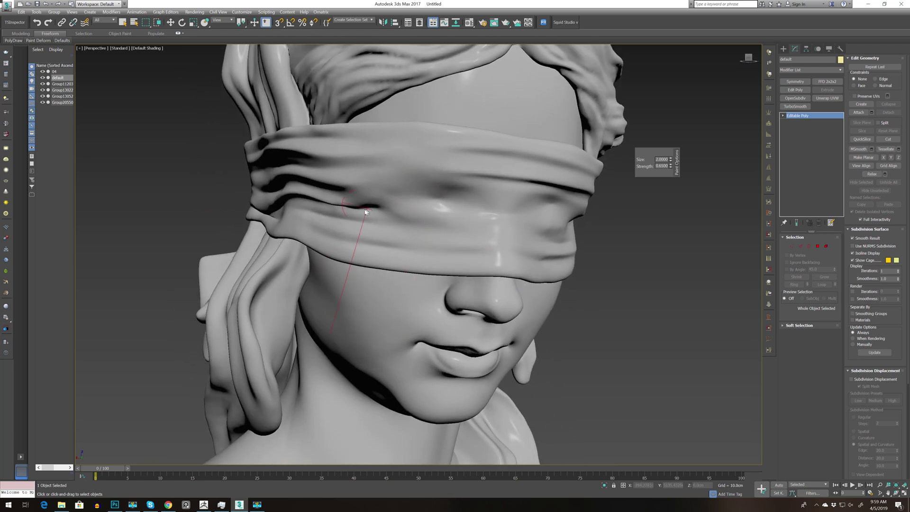
alt+middle_drag(738, 300, 632, 292)
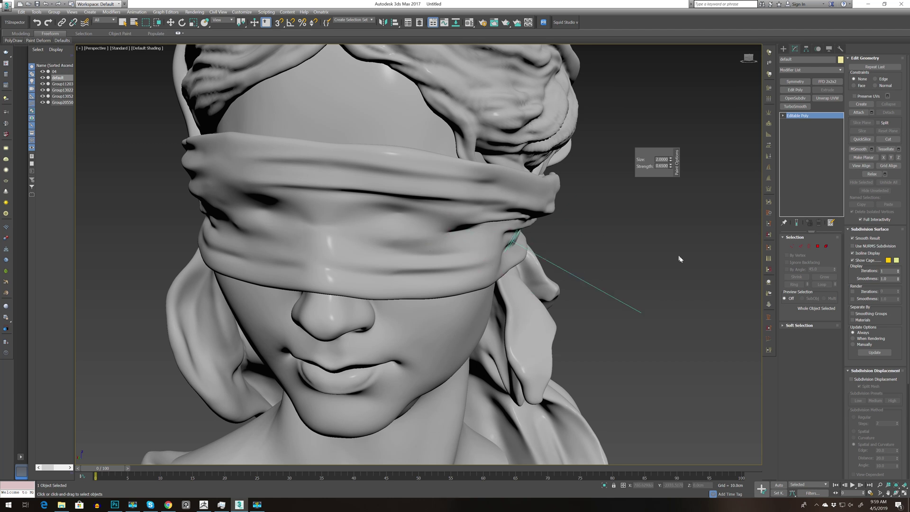
scroll(676, 263, up, 5)
scroll(661, 280, down, 4)
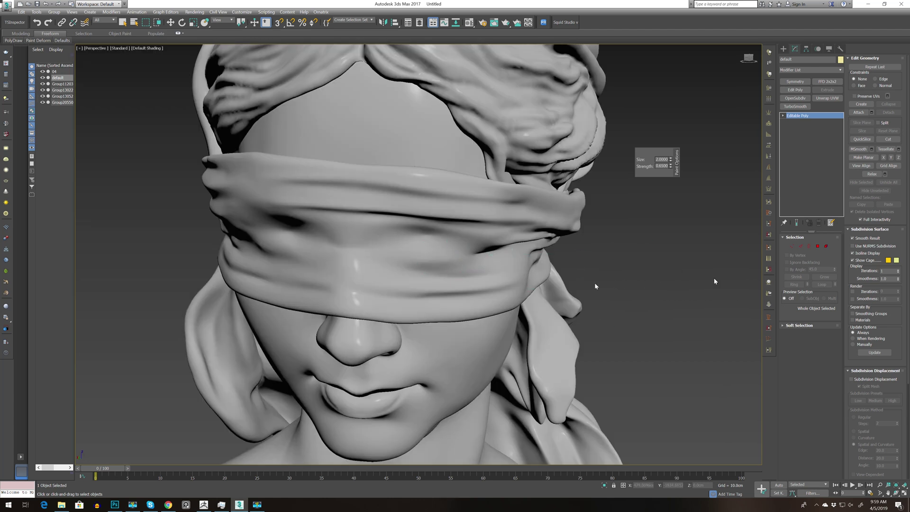
key(F4)
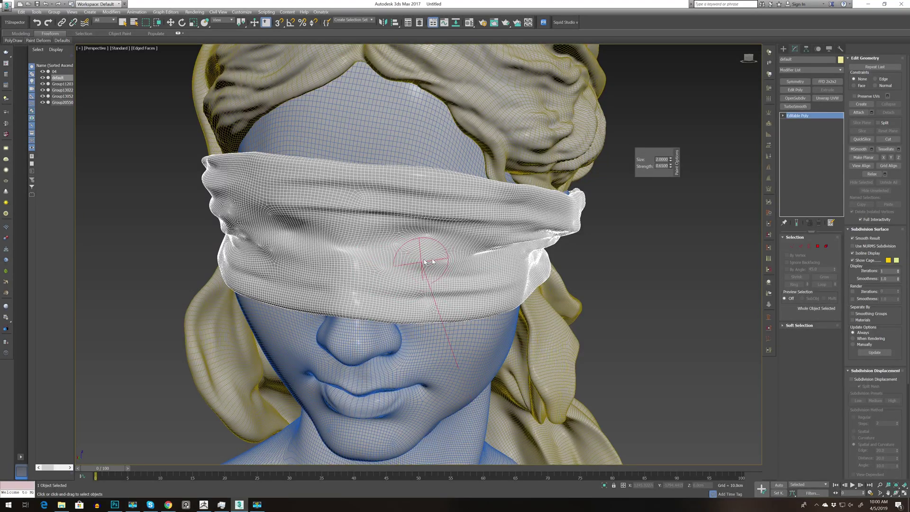
key(F4)
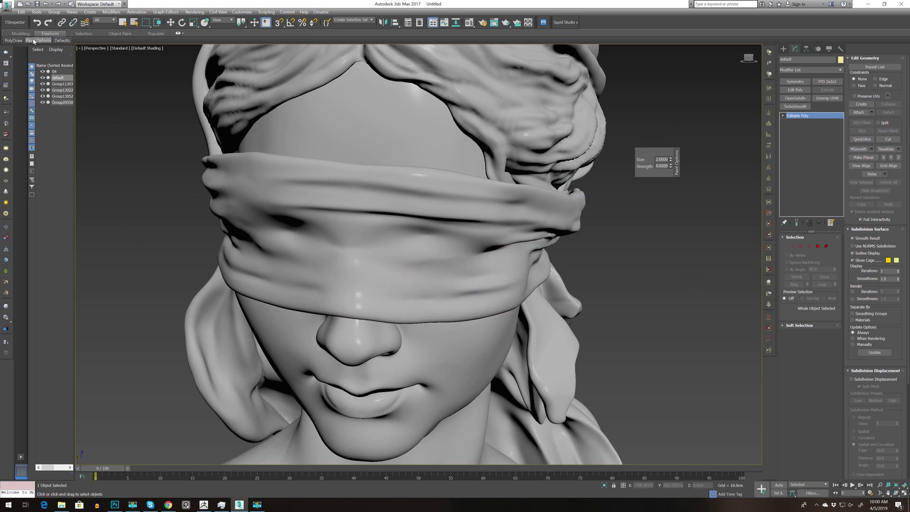
mouse_move(37, 41)
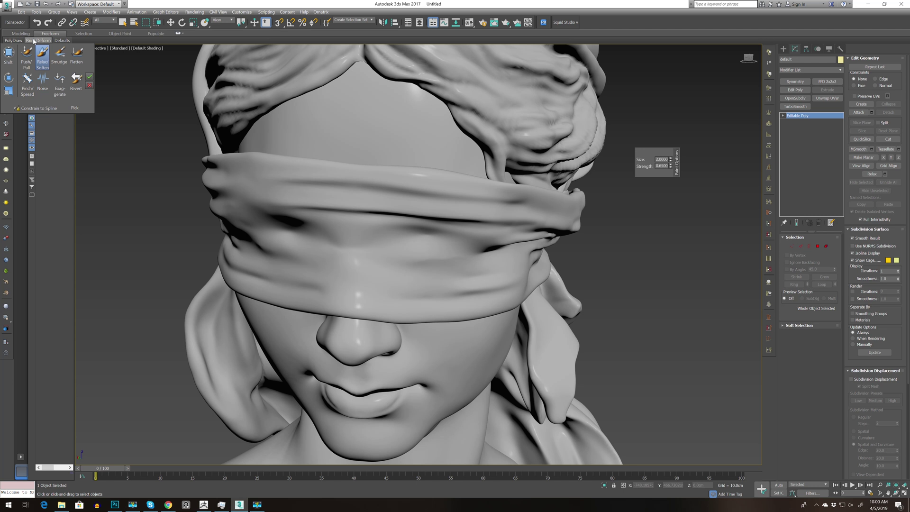
Switch to the Push/Pull brush, pull a trial horn over the eye, and undo it.
click(28, 55)
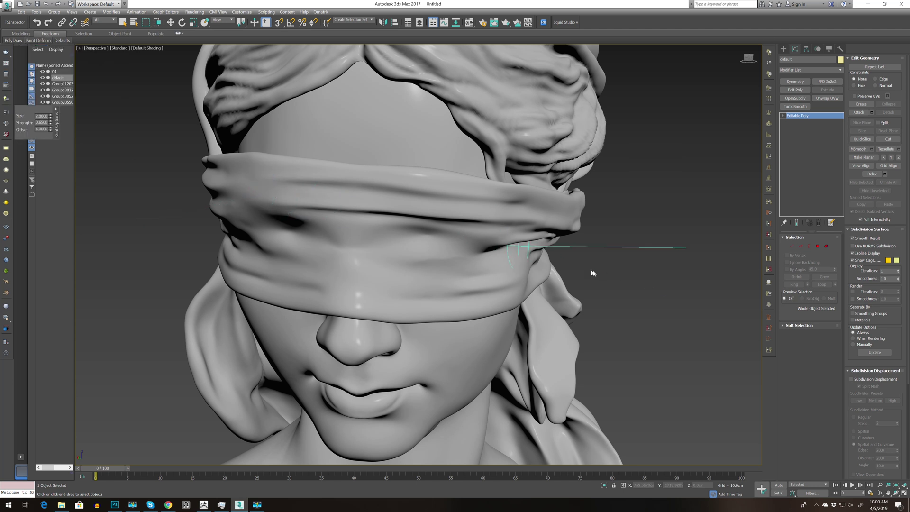
alt+drag(378, 266, 407, 271)
key(ctrl+z)
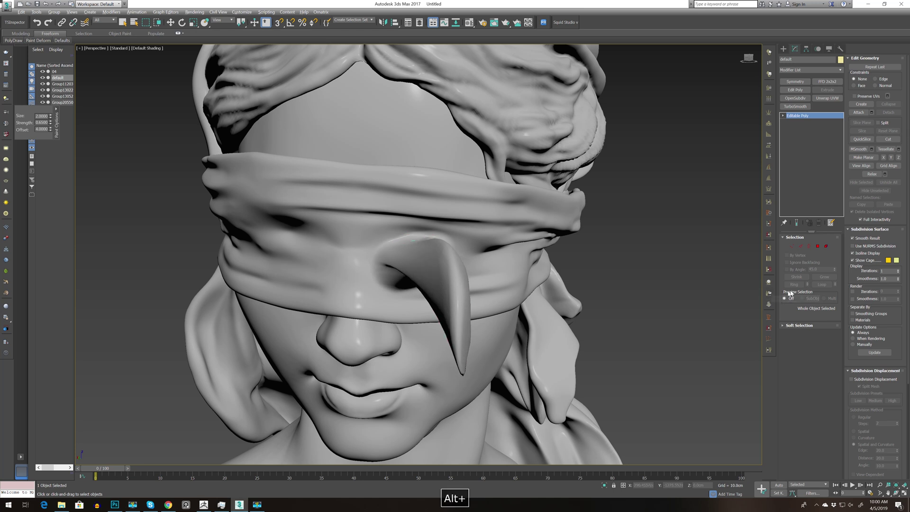
Check the head from the side, undo the pulled horn, and return to a front close-up.
mouse_move(677, 293)
alt+middle_down()
mouse_move(698, 290)
mouse_move(636, 323)
alt+middle_up()
scroll(697, 290, down, 5)
scroll(689, 268, up, 5)
alt+middle_drag(688, 269, 685, 269)
key(F4)
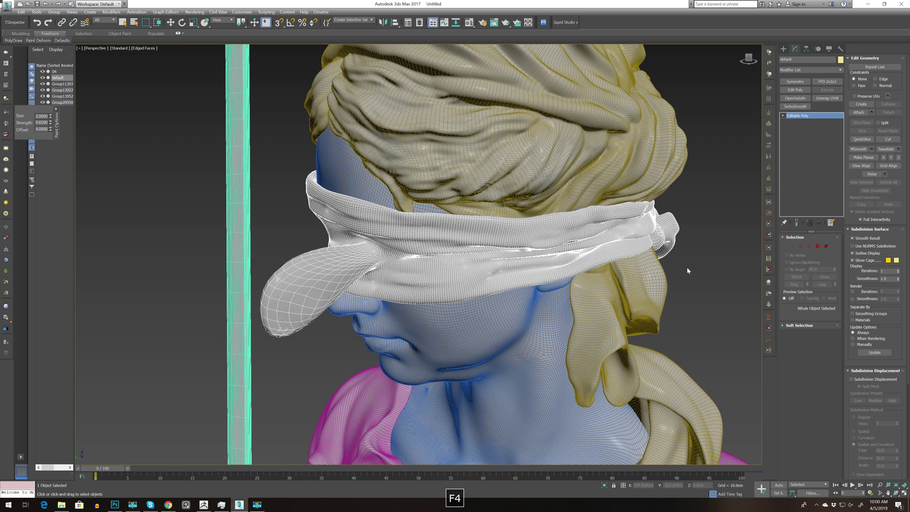
key(F4)
key(ctrl+z)
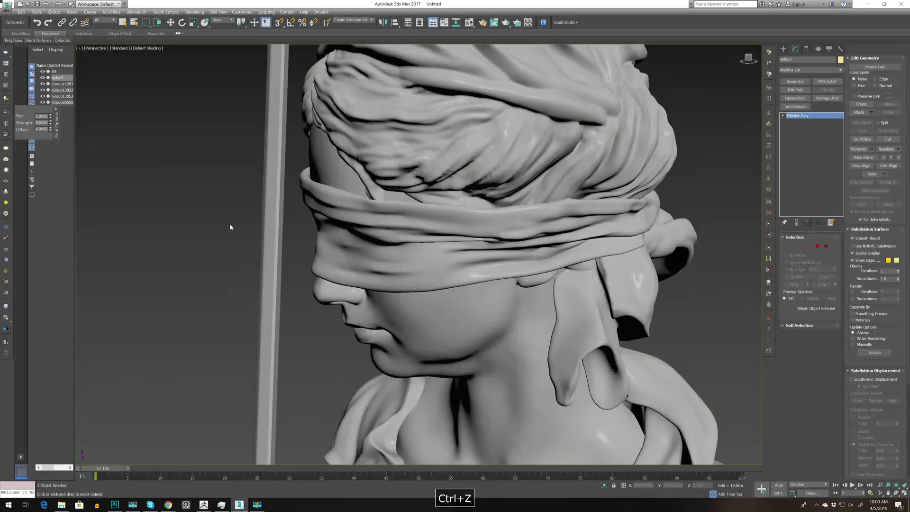
alt+middle_drag(230, 224, 270, 228)
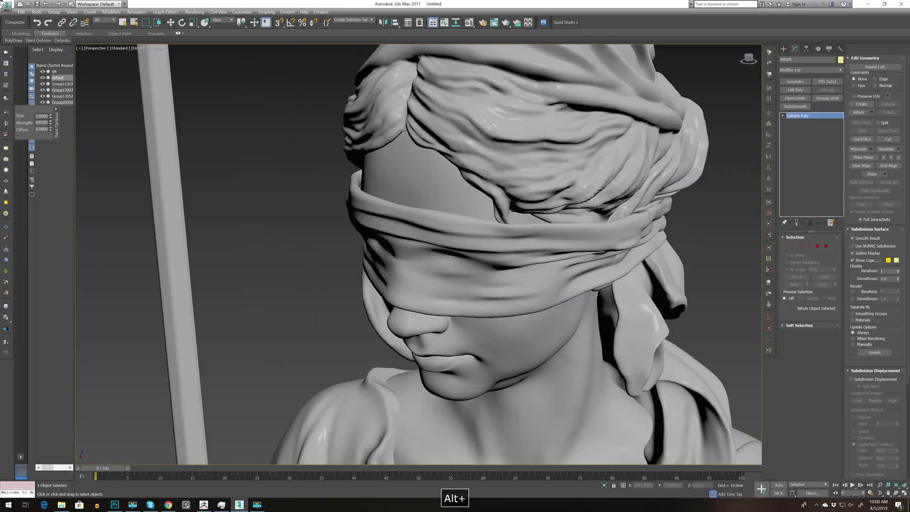
click(41, 50)
click(43, 41)
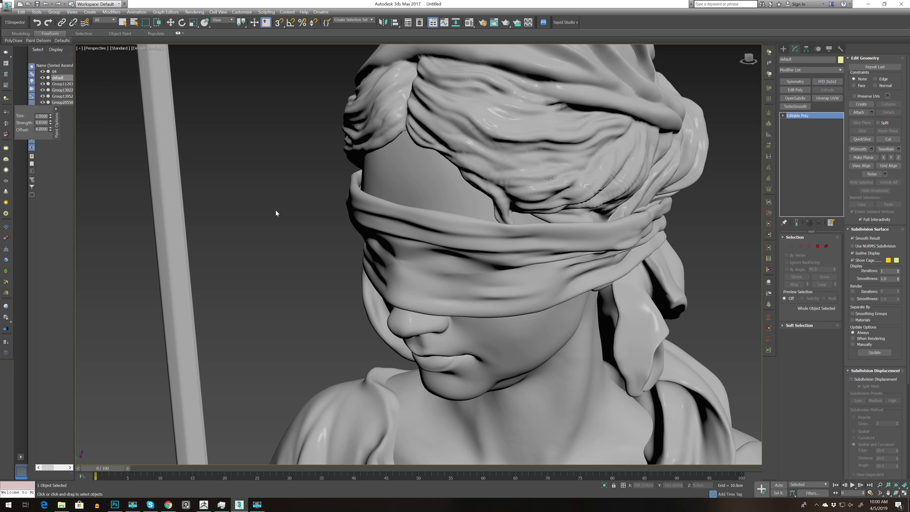
Press W, then push a large bulge and pull a pointed spike from the blindfold.
key(w)
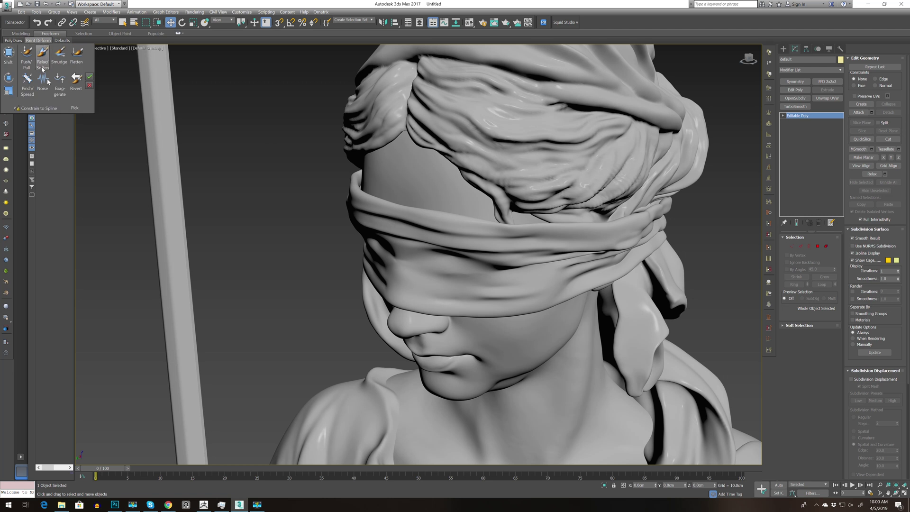
scroll(304, 239, up, 5)
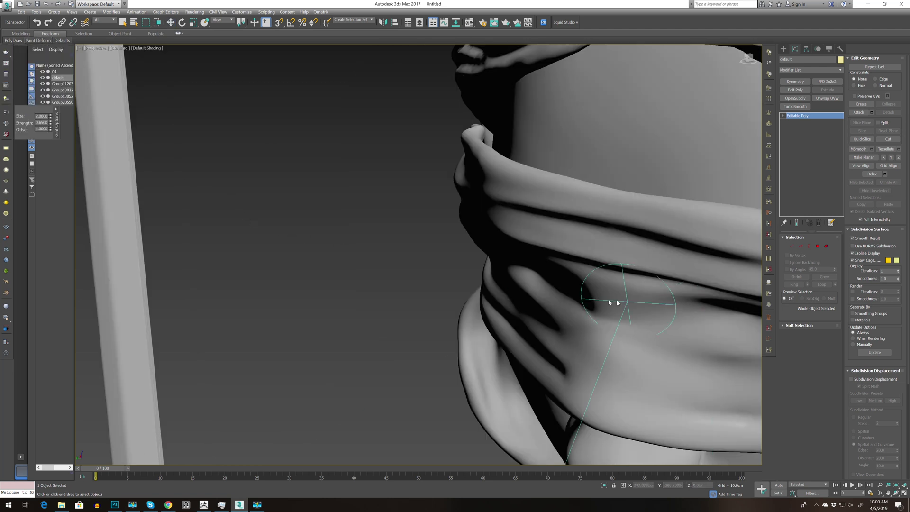
scroll(619, 300, down, 4)
scroll(630, 314, up, 4)
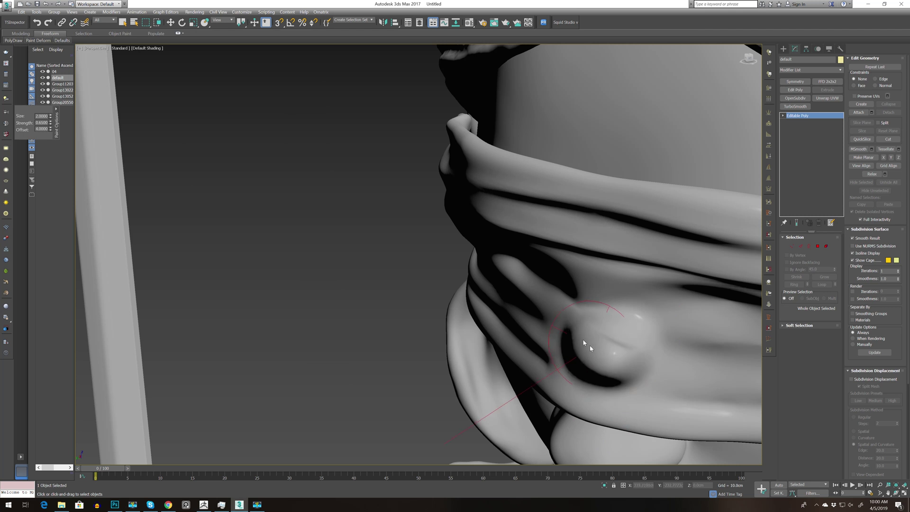
drag(616, 351, 715, 402)
alt+middle_drag(456, 321, 582, 301)
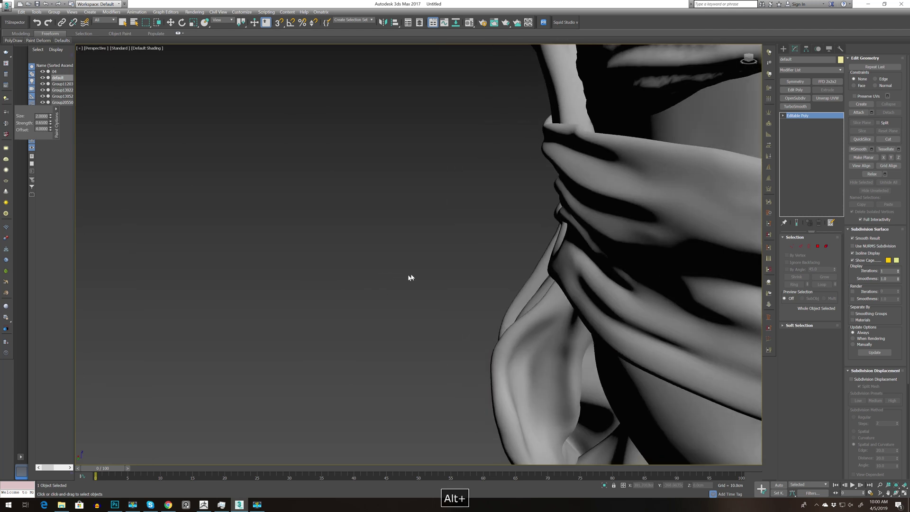
mouse_move(582, 301)
mouse_down()
mouse_move(498, 327)
mouse_move(492, 340)
mouse_up()
alt+middle_drag(492, 340, 410, 307)
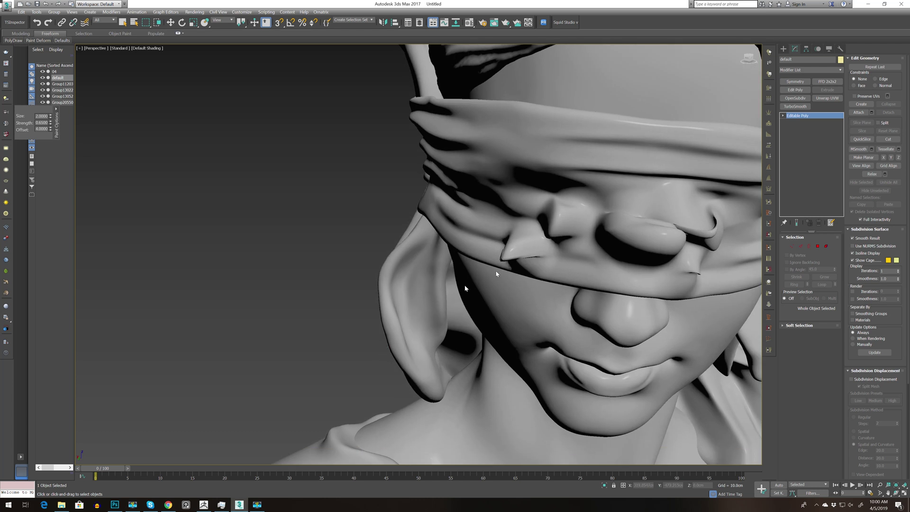
Raise a small bump on the blindfold, view the wireframe, and undo the sculpted bumps.
alt+middle_drag(497, 273, 518, 253)
scroll(518, 254, up, 2)
drag(516, 249, 512, 237)
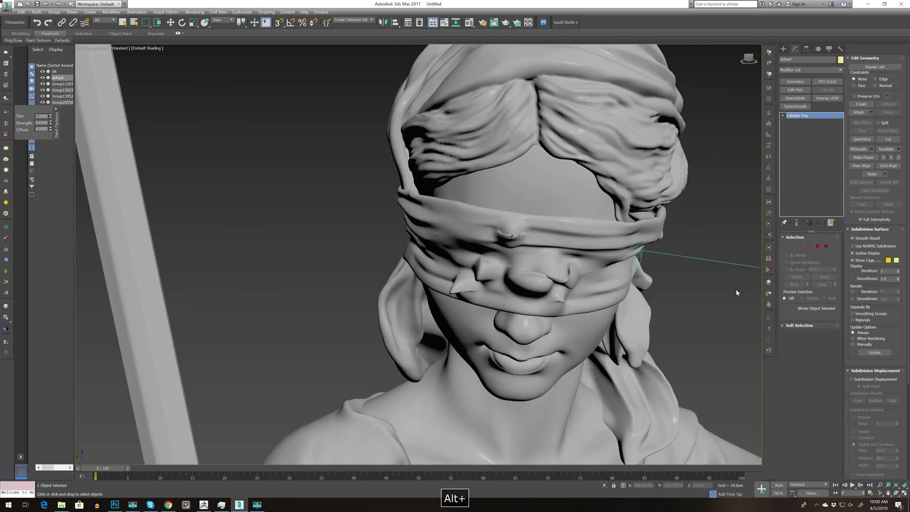
mouse_move(736, 291)
alt+middle_down()
mouse_move(688, 284)
mouse_move(717, 282)
mouse_move(708, 286)
mouse_move(714, 74)
alt+middle_up()
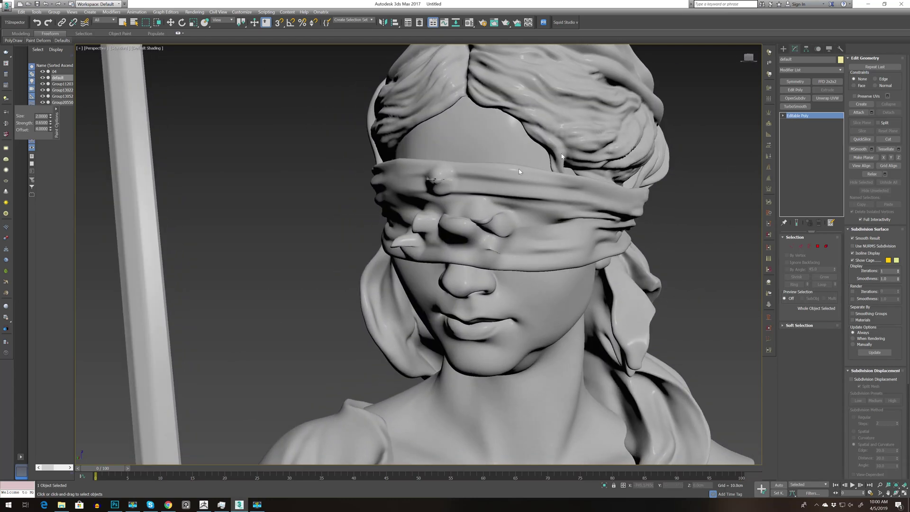
key(F4)
key(F4)
scroll(269, 264, down, 5)
key(ctrl+z)
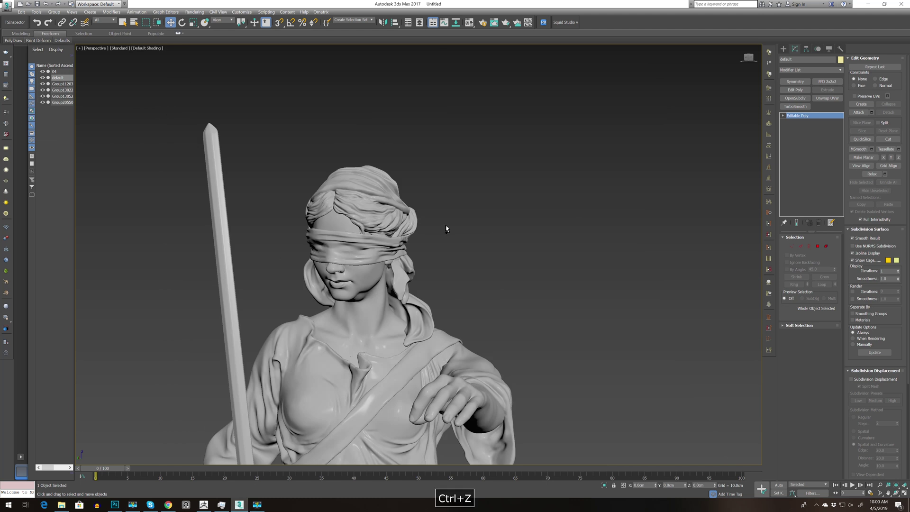
mouse_move(542, 253)
alt+middle_down()
mouse_move(485, 250)
mouse_move(611, 252)
alt+middle_up()
scroll(485, 251, up, 3)
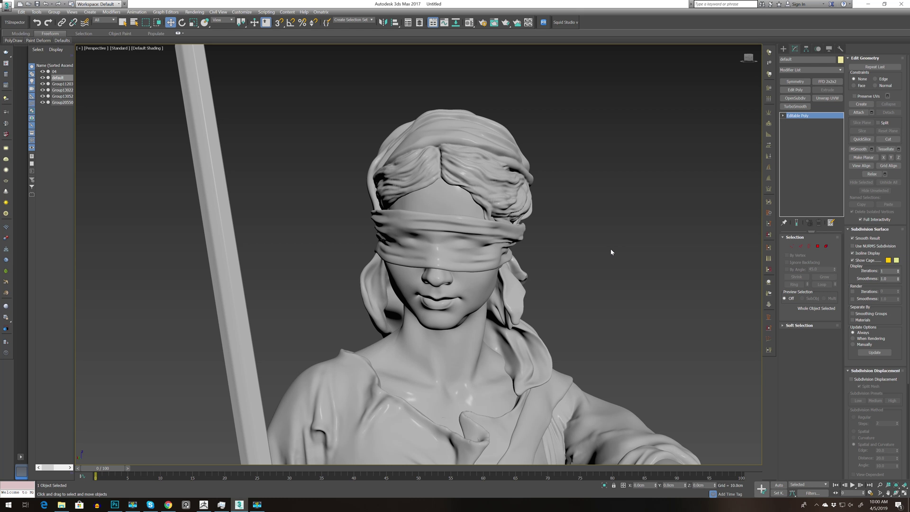
mouse_move(611, 252)
alt+middle_down()
mouse_move(609, 264)
mouse_move(587, 263)
mouse_move(610, 276)
alt+middle_up()
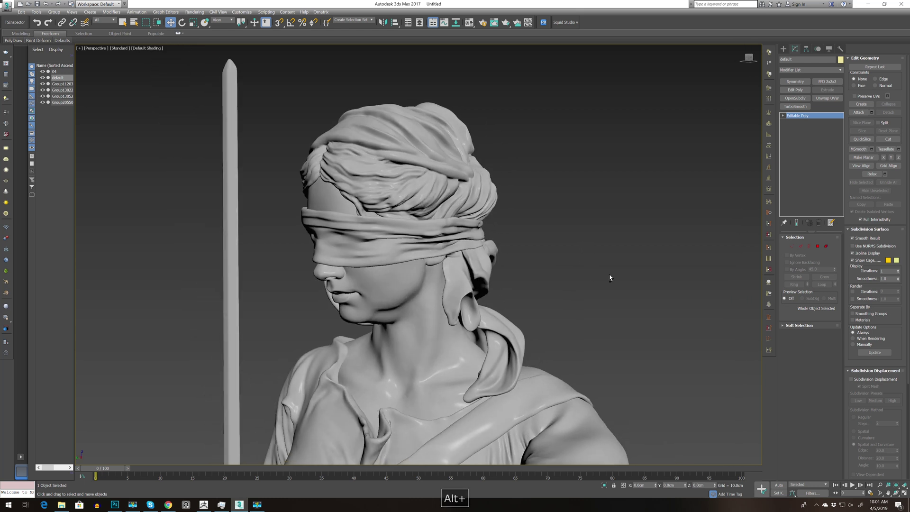